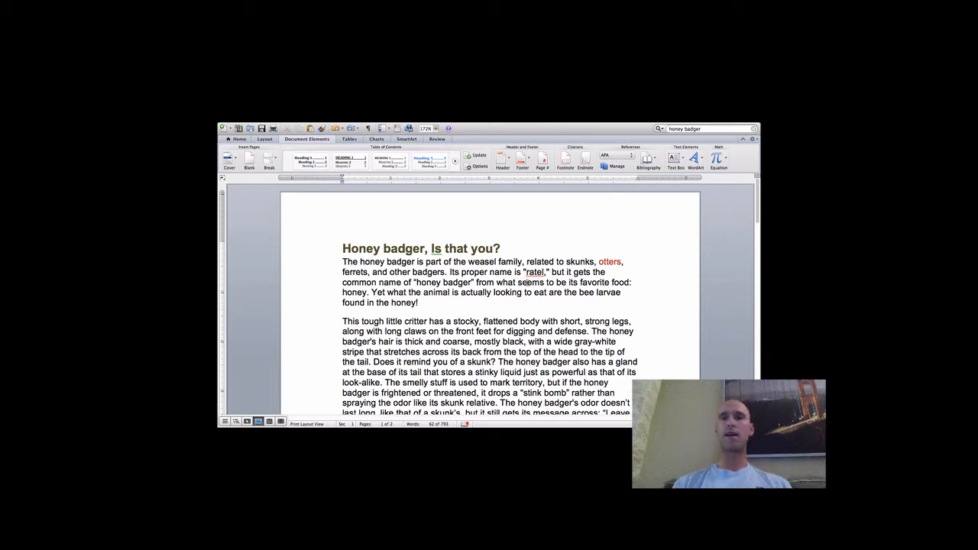
# Step: Open the document's find-and-replace tool and search for "honey badger"
pyautogui.scroll(-10, 500, 321)
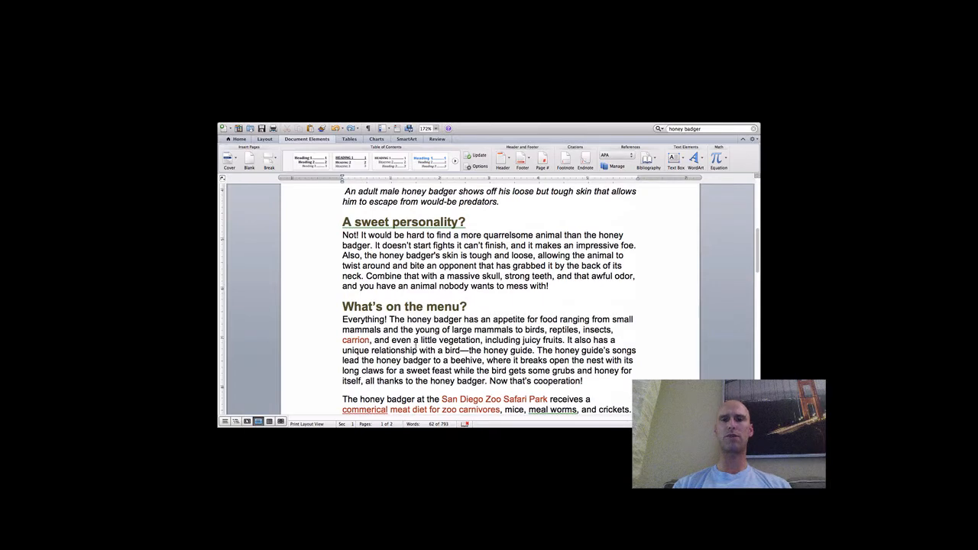
pyautogui.scroll(10, 416, 343)
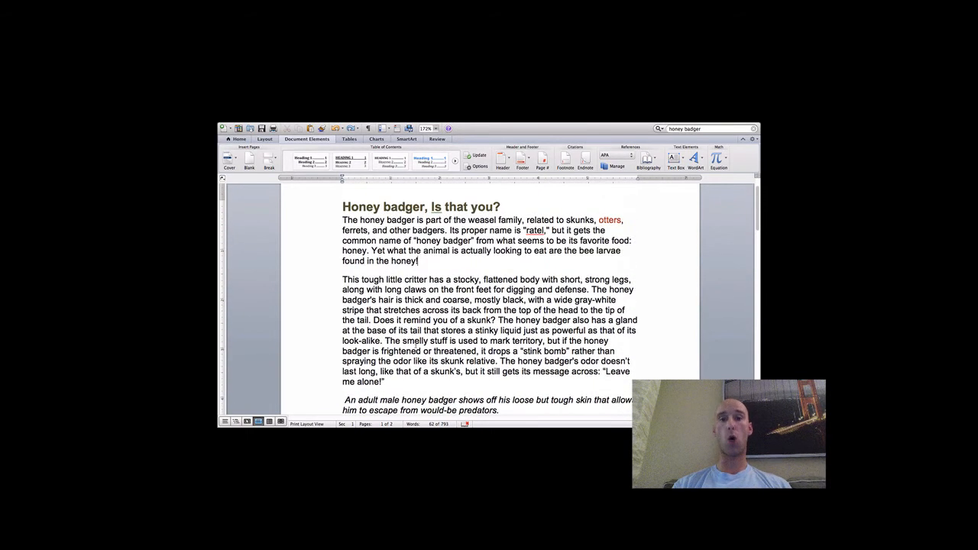
pyautogui.scroll(2, 416, 347)
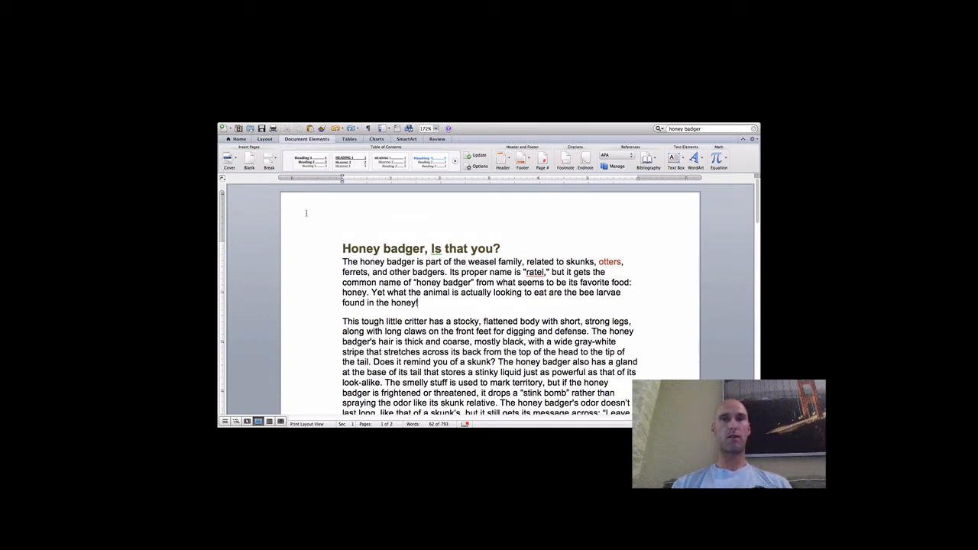
pyautogui.moveTo(298, 124)
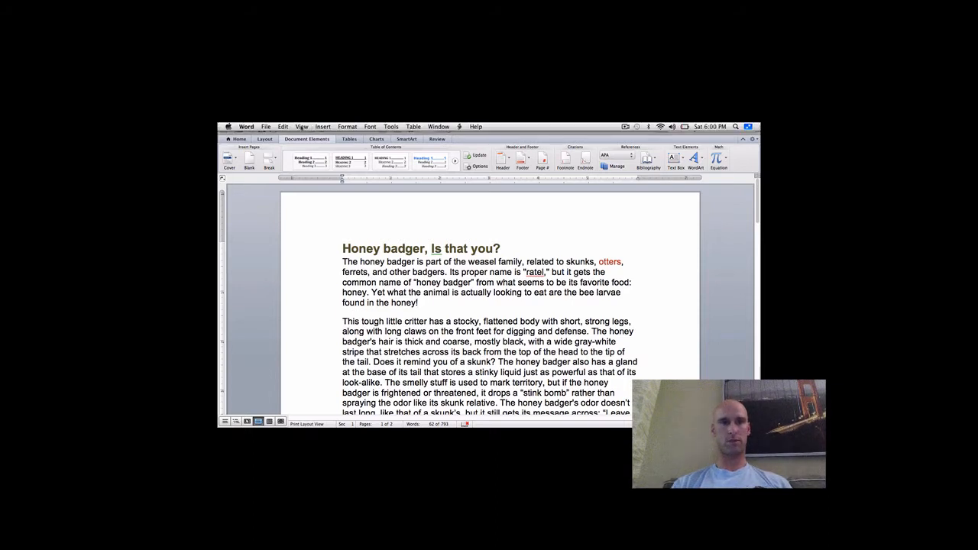
pyautogui.click(282, 126)
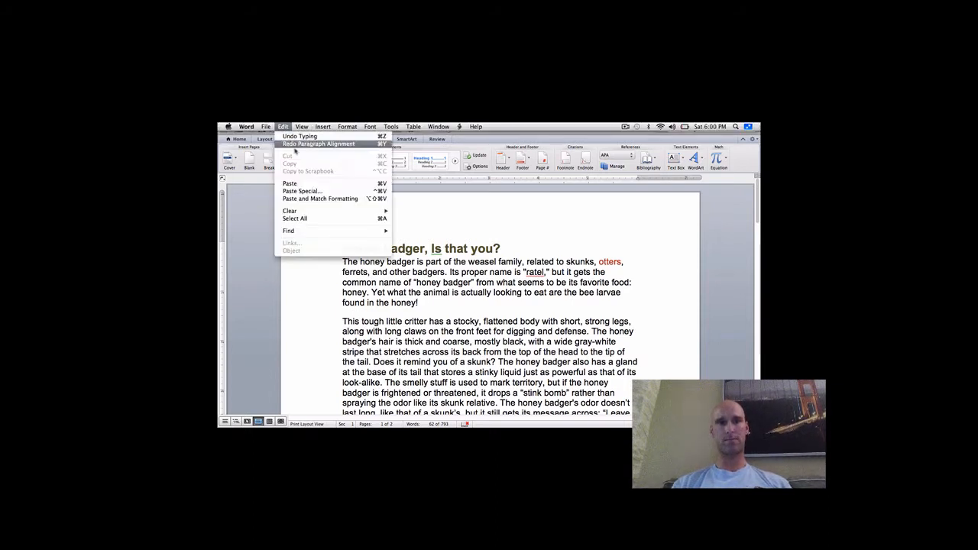
pyautogui.moveTo(322, 234)
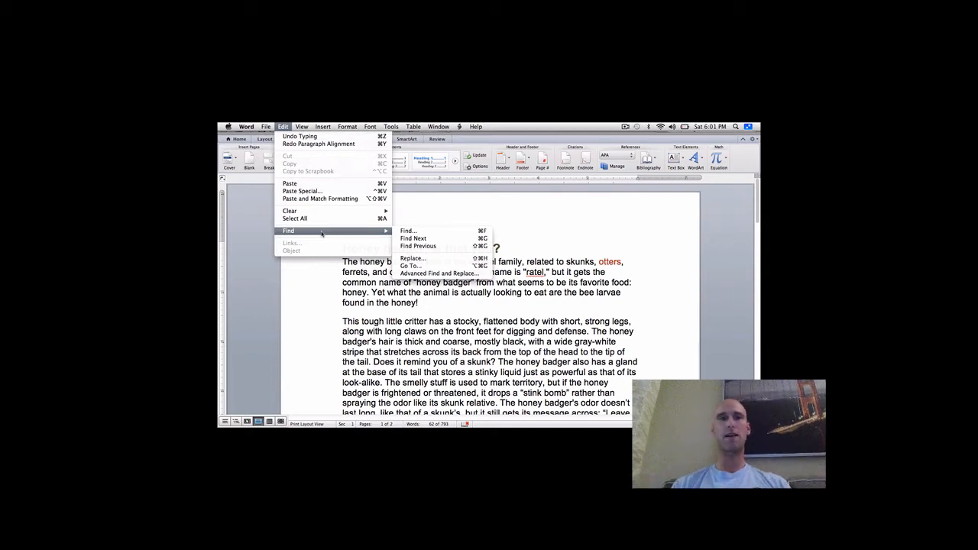
pyautogui.click(414, 259)
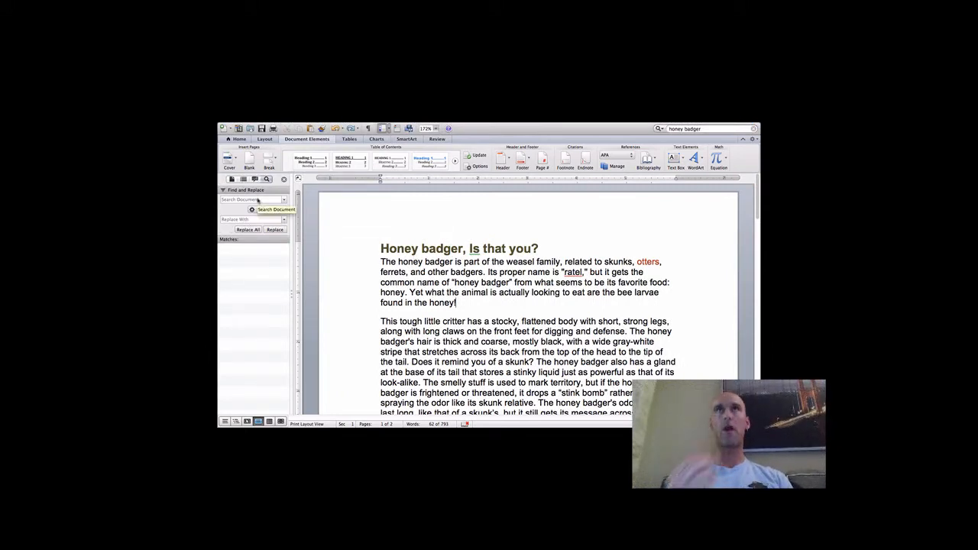
pyautogui.write('hon')
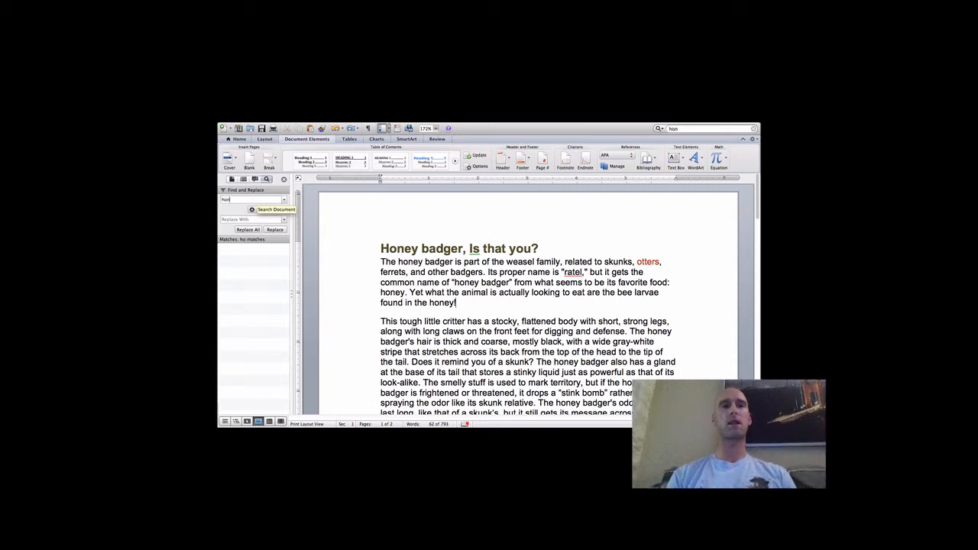
pyautogui.write('ey badger')
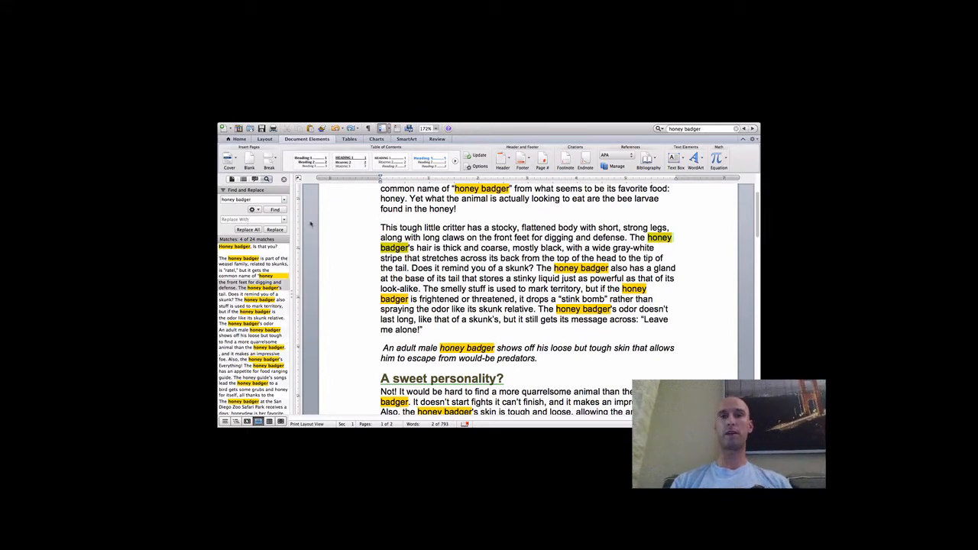
# Step: Replace all occurrences of "honey badger" with "ratel" and close the find-and-replace pane
pyautogui.click(243, 220)
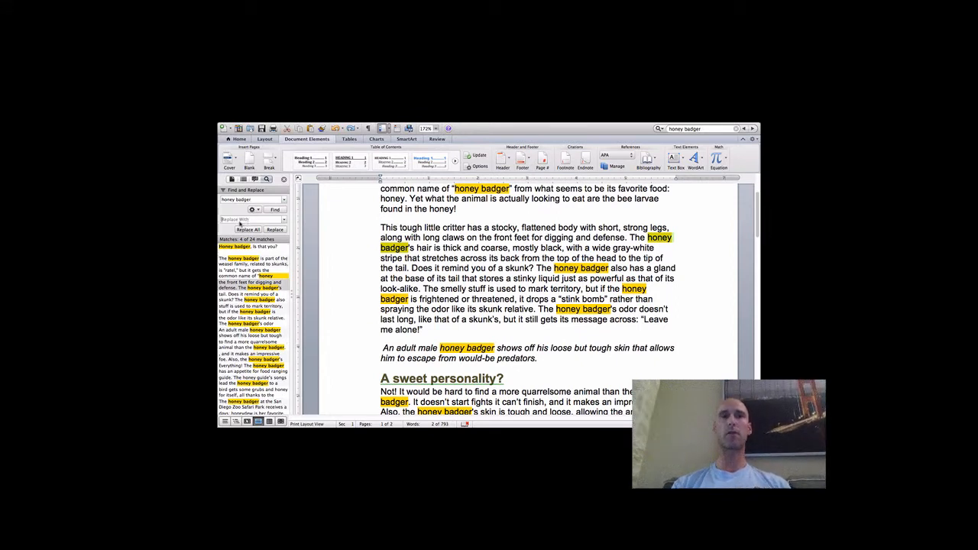
pyautogui.write('ratel')
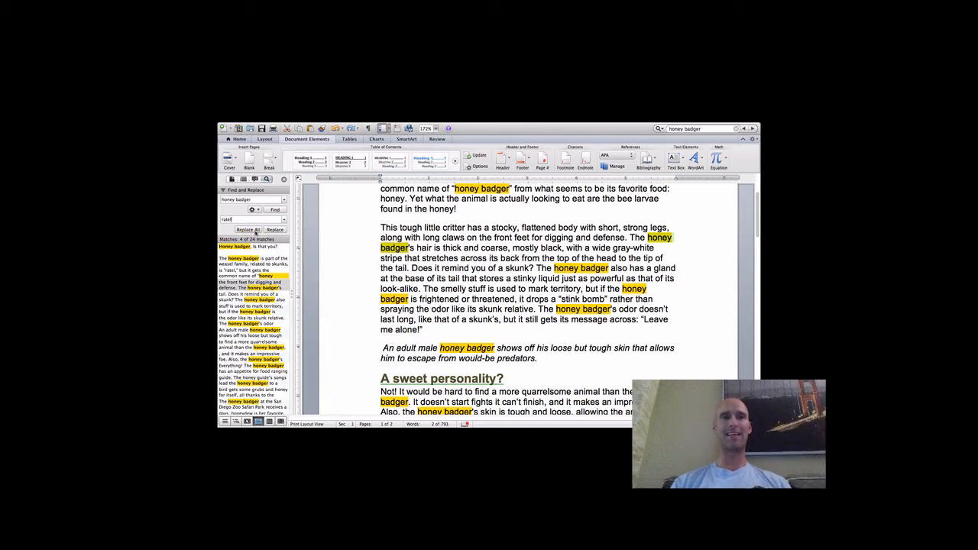
pyautogui.click(255, 230)
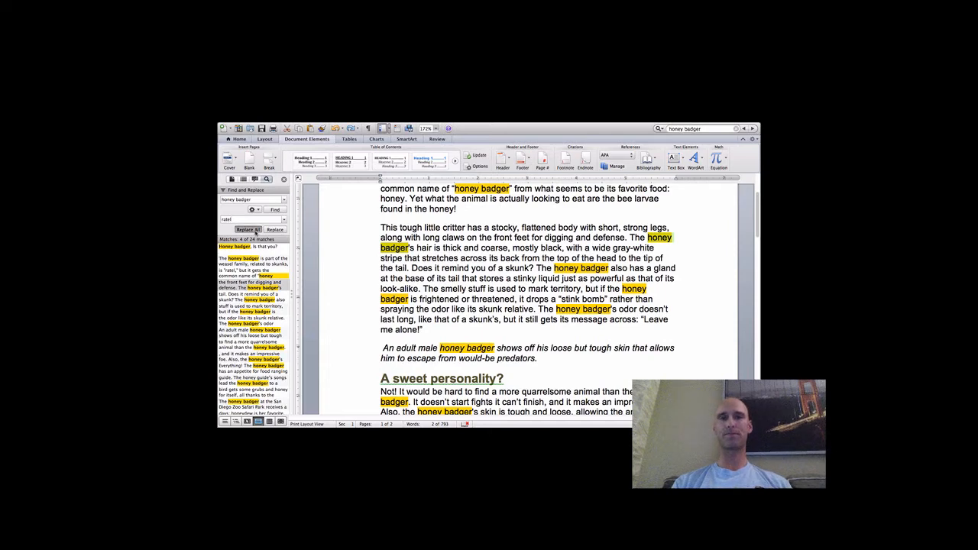
pyautogui.scroll(5, 462, 260)
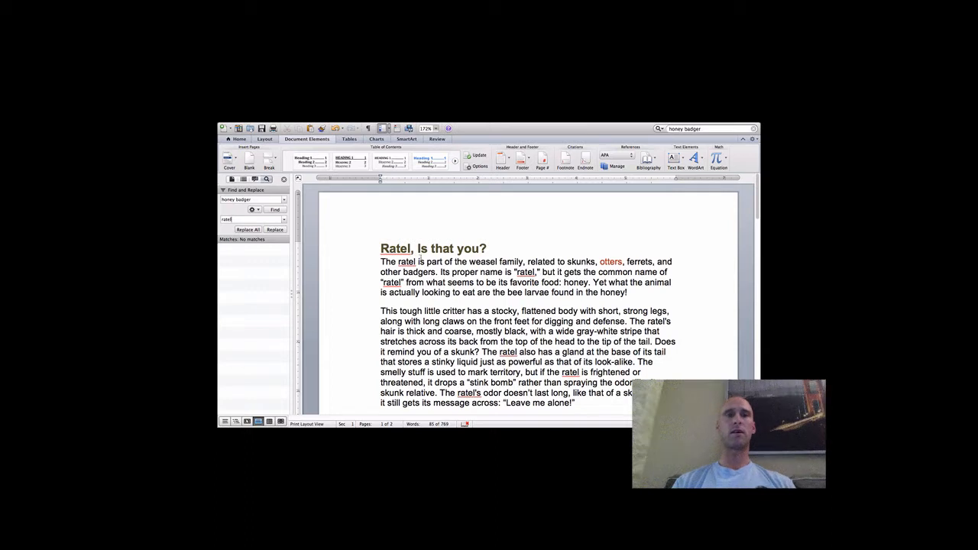
pyautogui.click(284, 179)
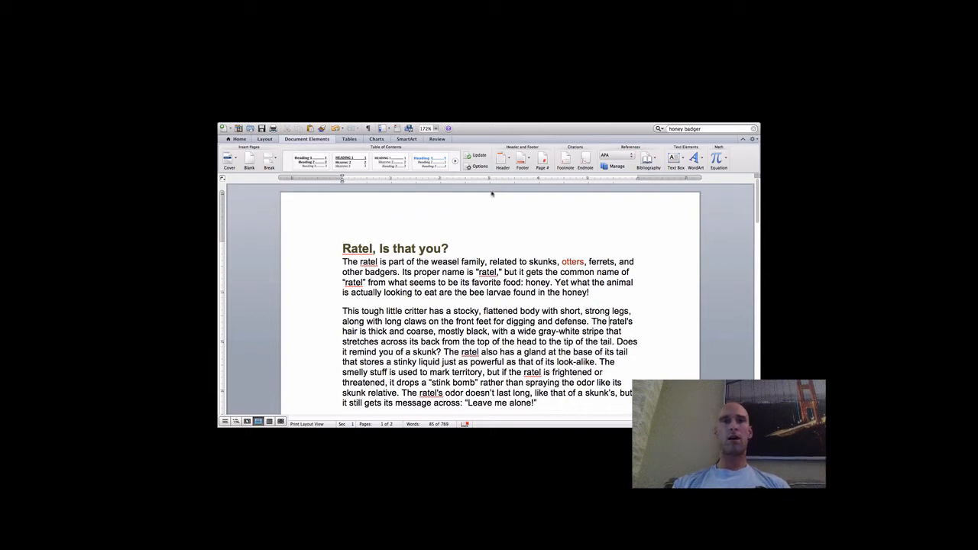
# Step: Add a page header reading "Ratel Report" with the author's title and surname on a second line, and return to the body text
pyautogui.moveTo(309, 127)
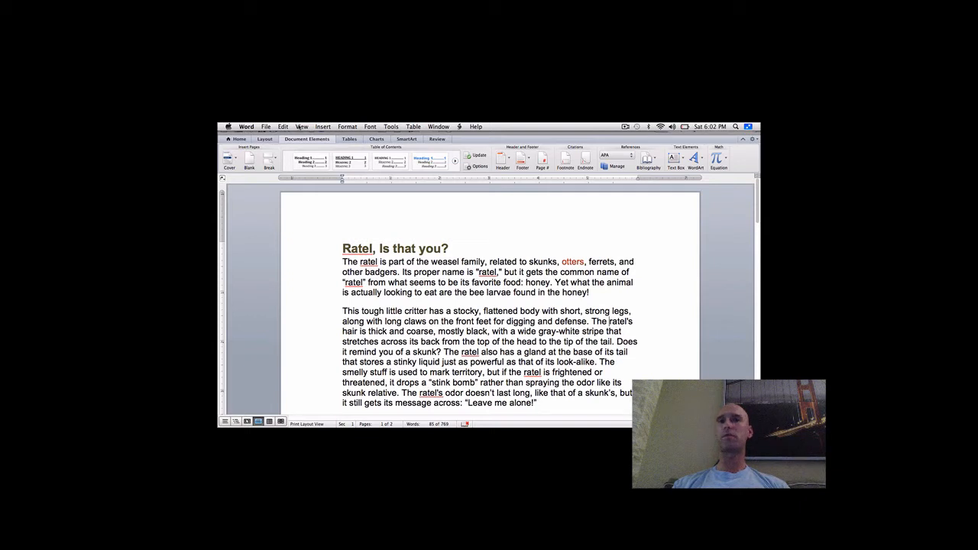
pyautogui.click(302, 127)
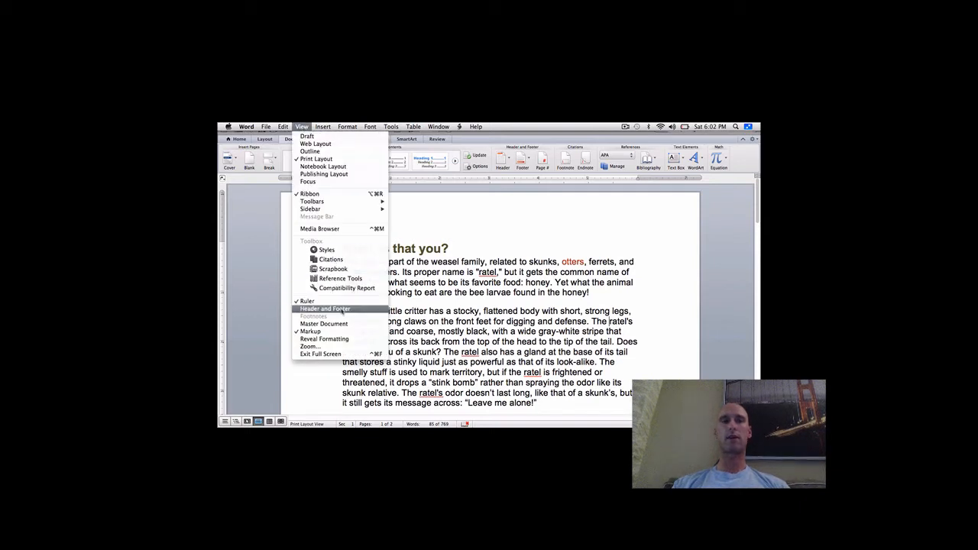
pyautogui.click(342, 310)
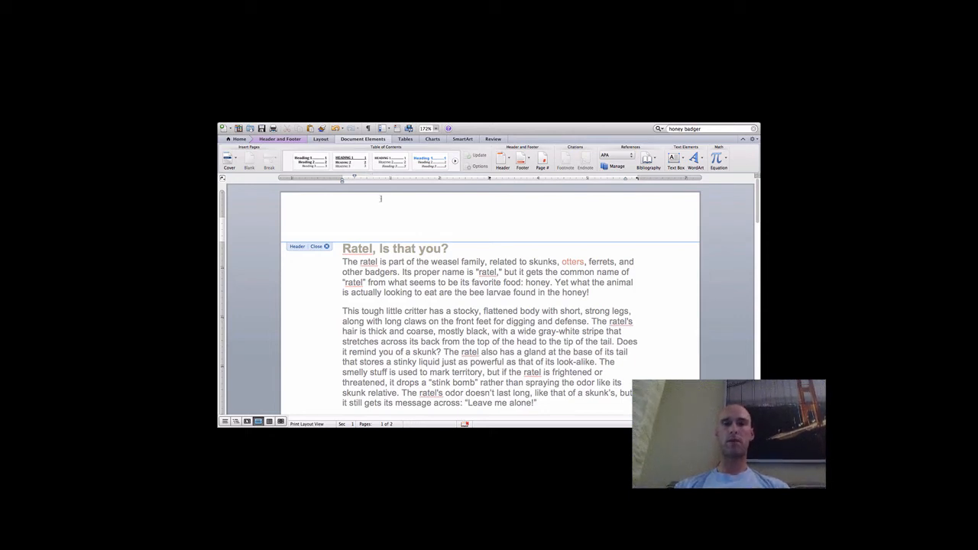
pyautogui.write('Ratel')
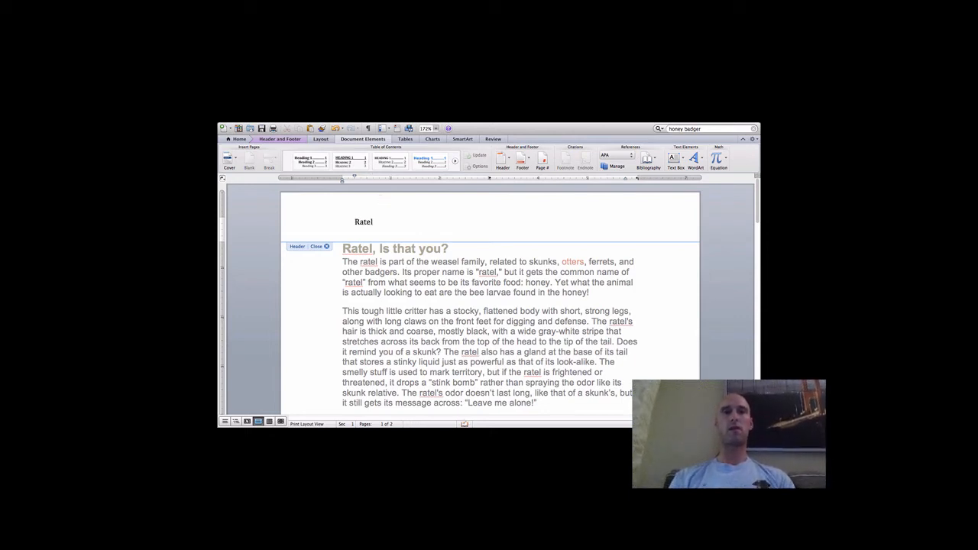
pyautogui.write(' Repor')
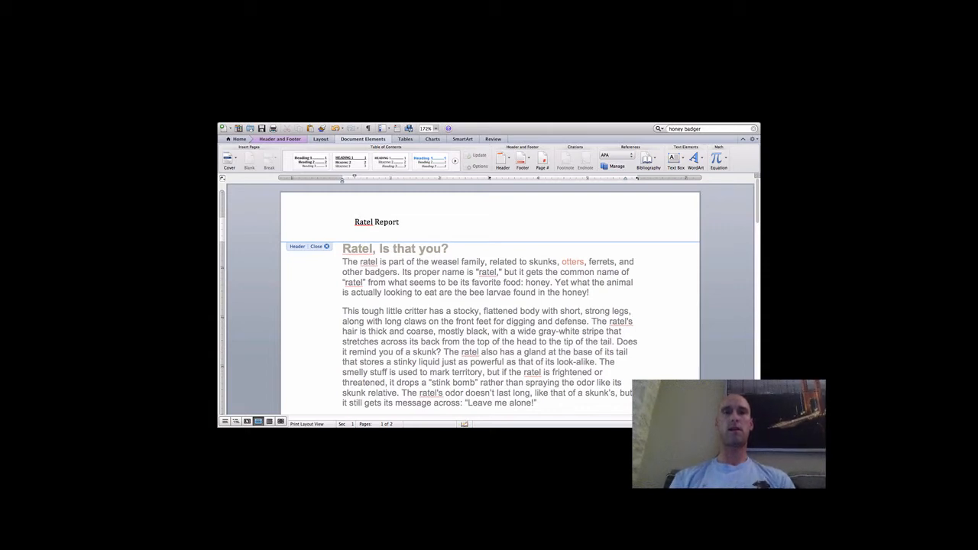
pyautogui.write('t')
pyautogui.press('Return')
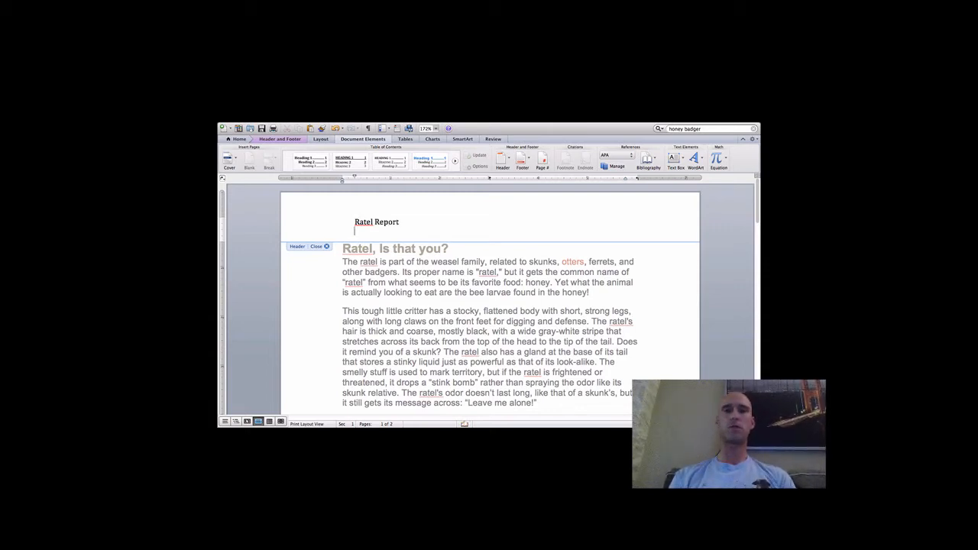
pyautogui.write('Mr')
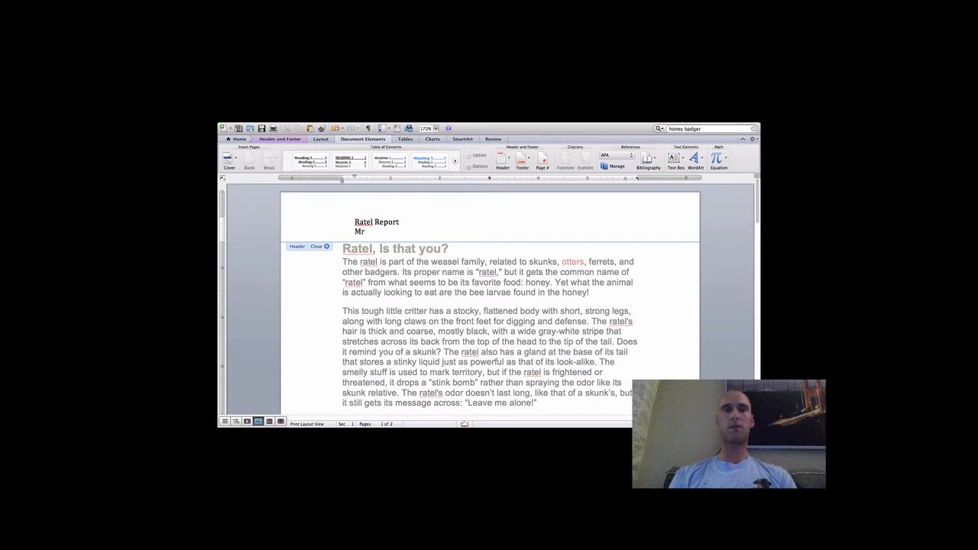
pyautogui.write('. Hauch')
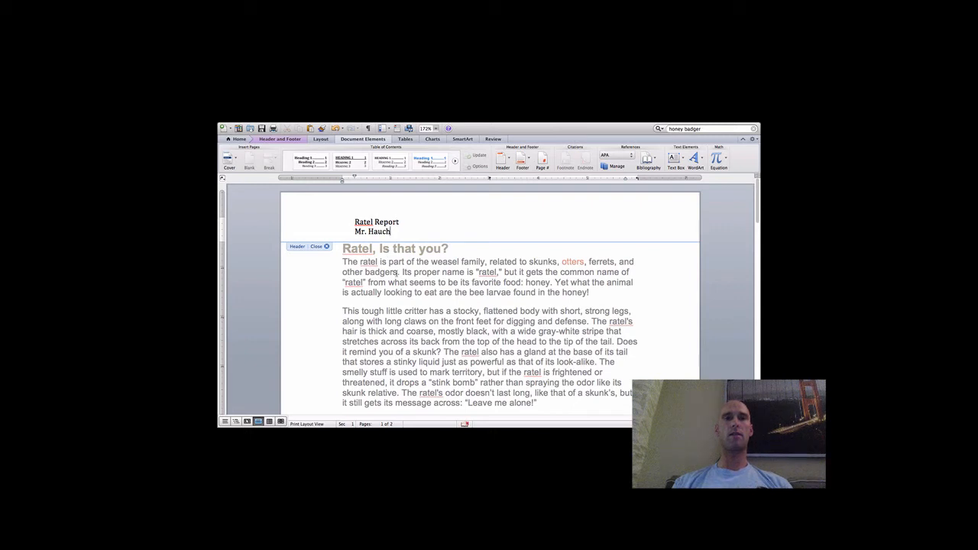
pyautogui.doubleClick(397, 272)
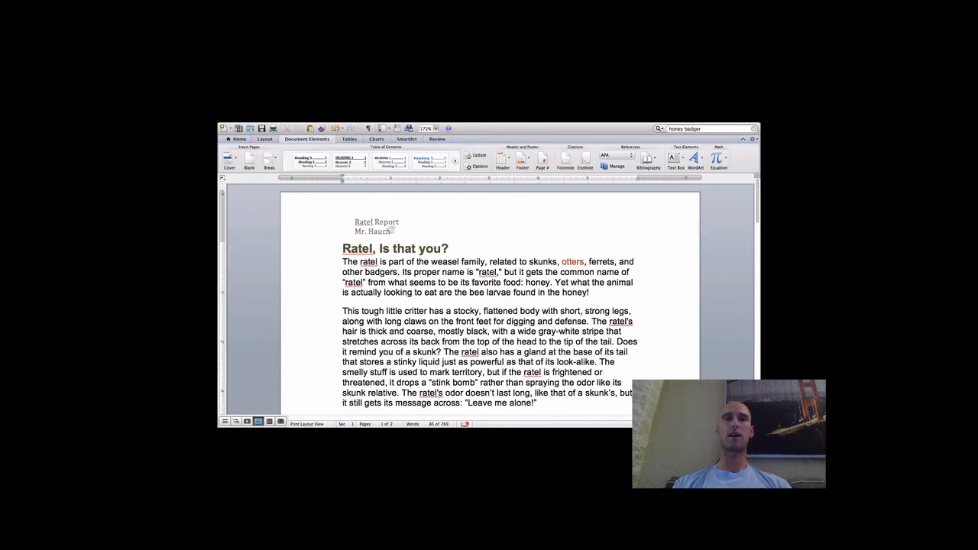
# Step: Right-align both lines of the page header and return to the body text
pyautogui.doubleClick(400, 231)
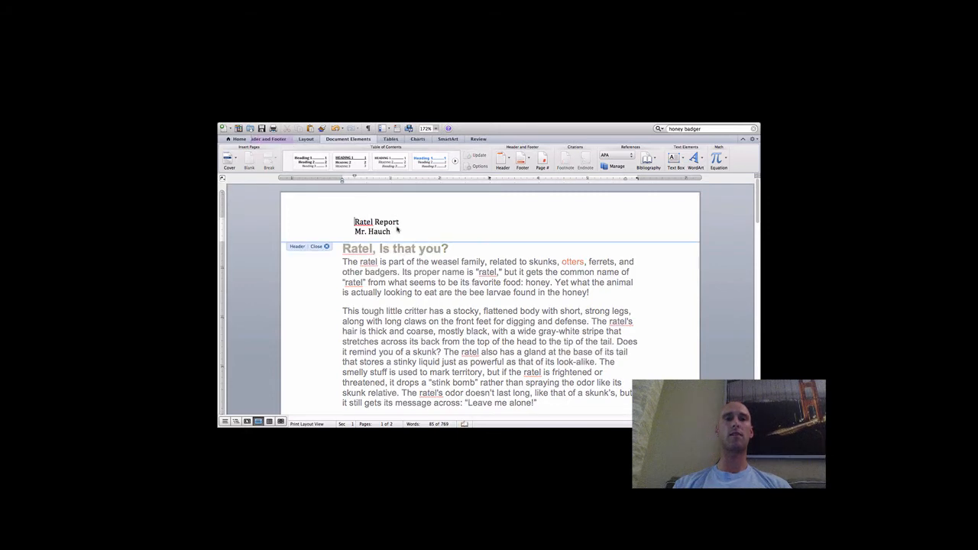
pyautogui.moveTo(391, 232); pyautogui.dragTo(355, 222)
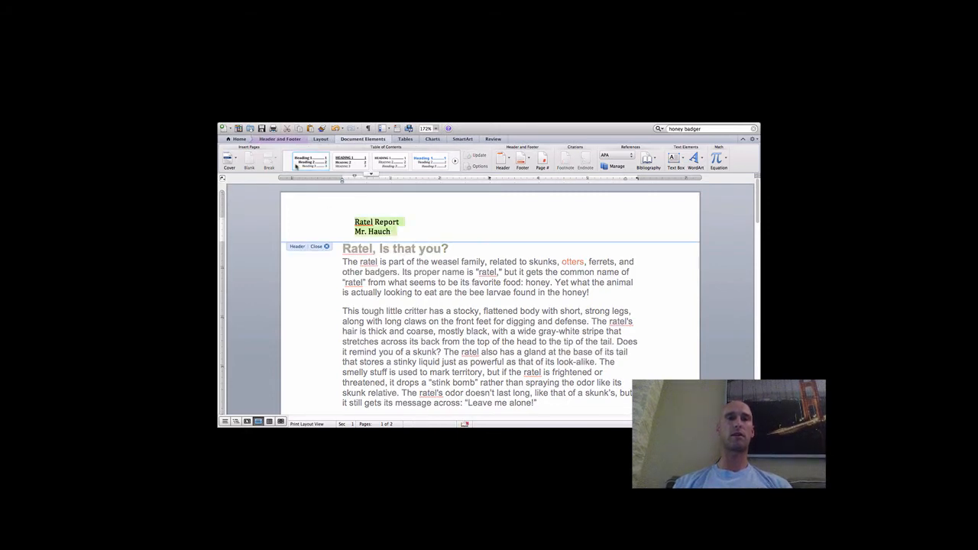
pyautogui.click(239, 139)
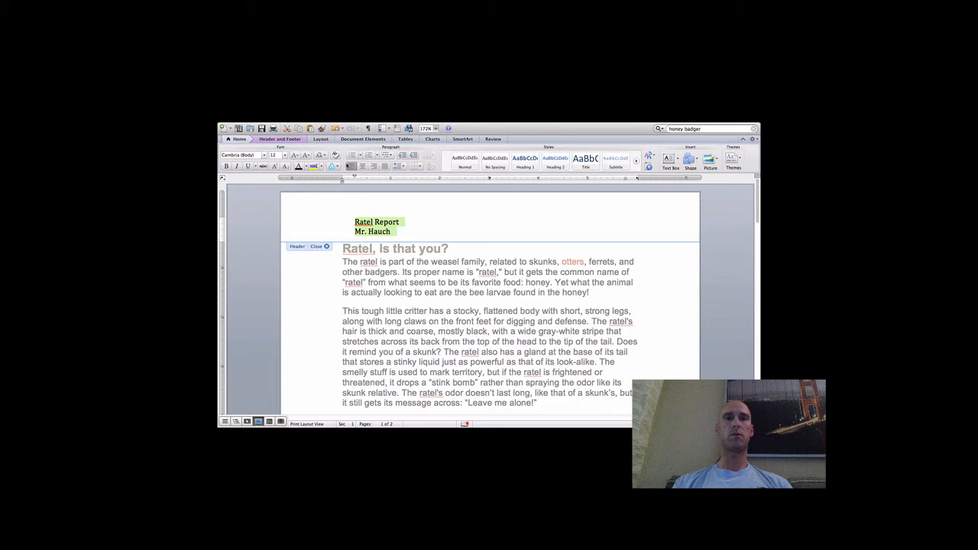
pyautogui.click(373, 167)
pyautogui.doubleClick(468, 277)
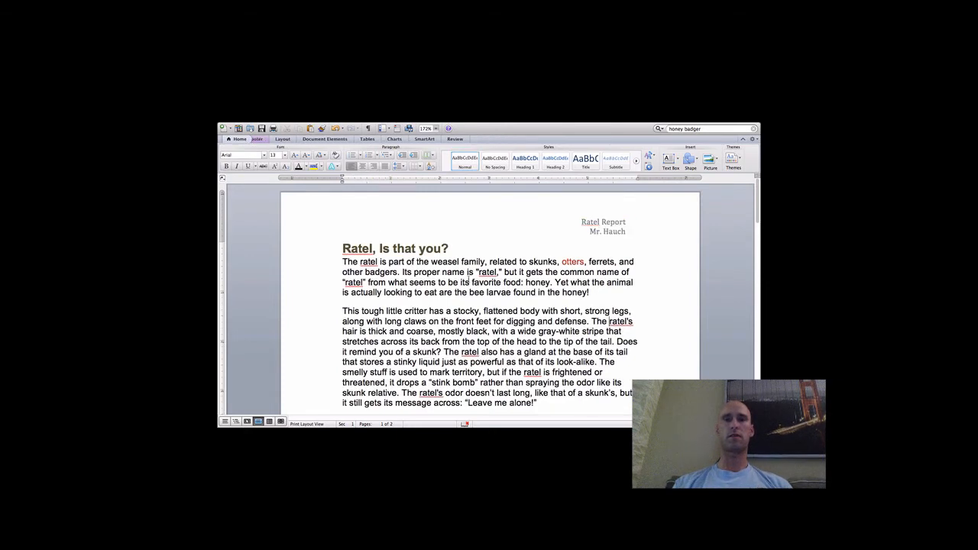
# Step: Check whether the header repeats on the second page of the document
pyautogui.scroll(-5, 471, 280)
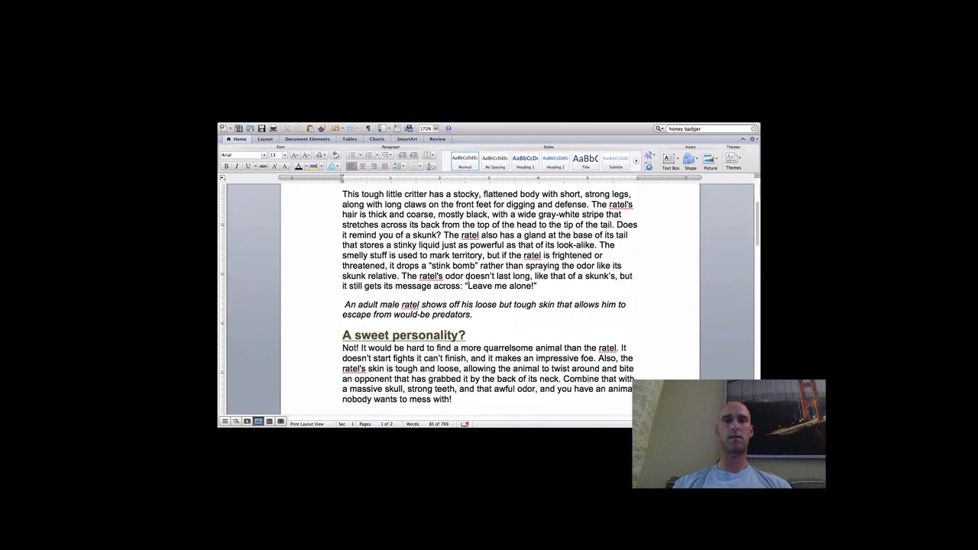
pyautogui.scroll(-10, 468, 283)
pyautogui.scroll(-5, 468, 276)
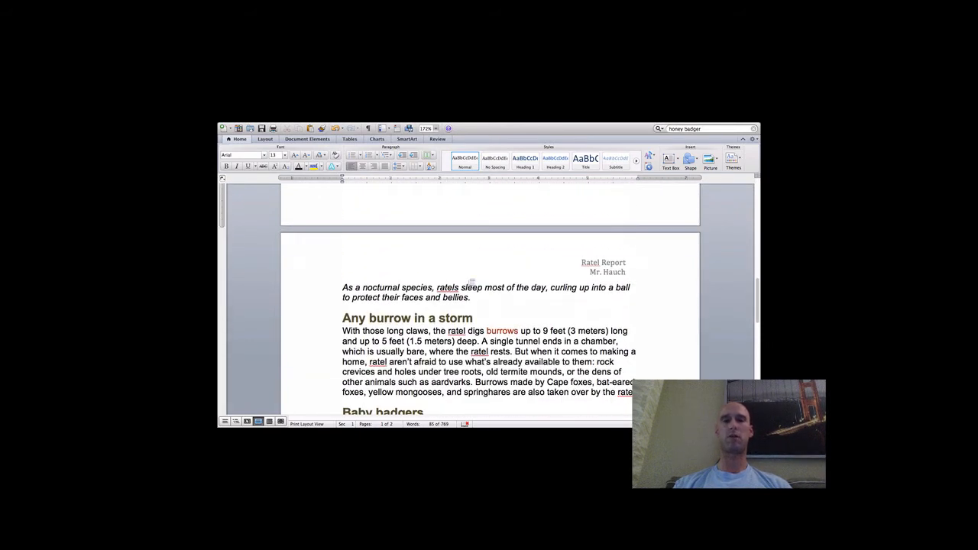
pyautogui.scroll(-3, 472, 281)
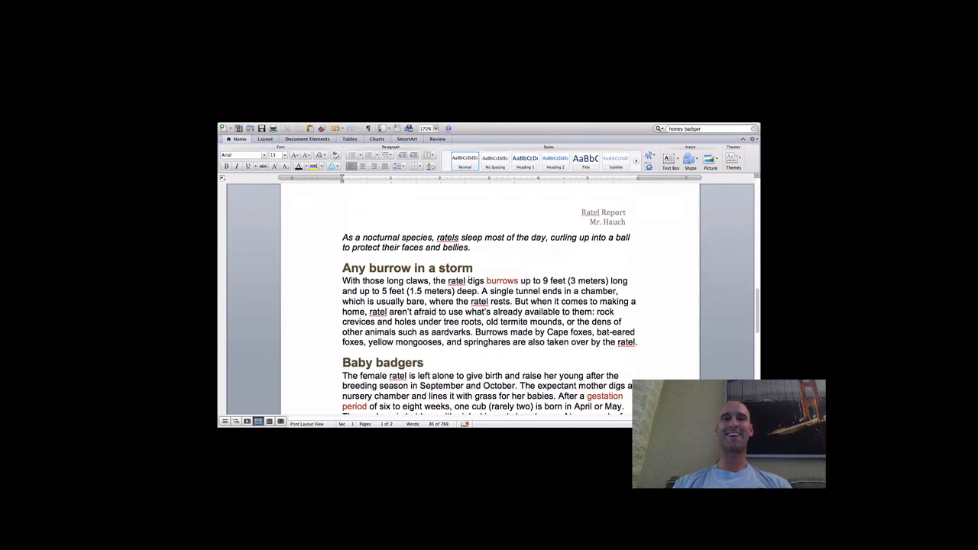
pyautogui.scroll(-2, 469, 276)
pyautogui.scroll(10, 468, 279)
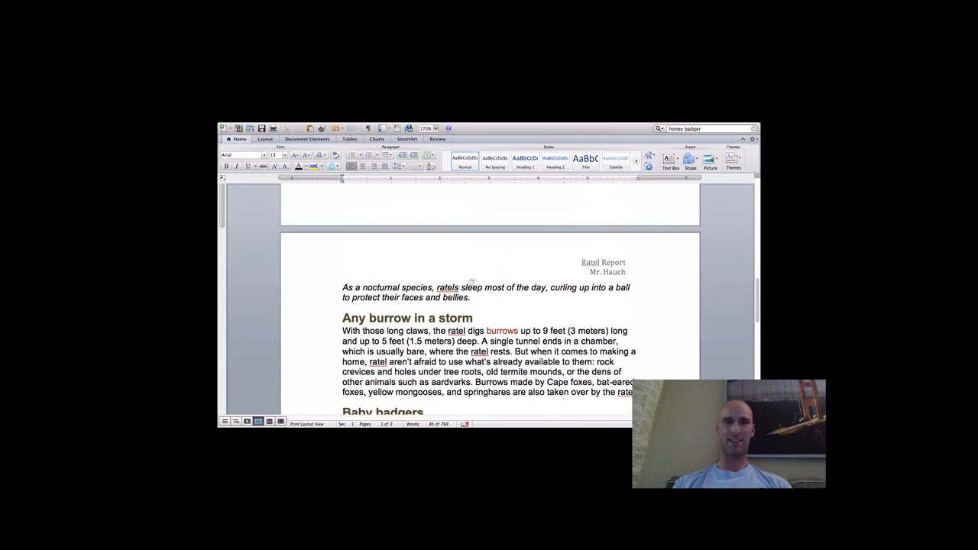
pyautogui.scroll(15, 468, 280)
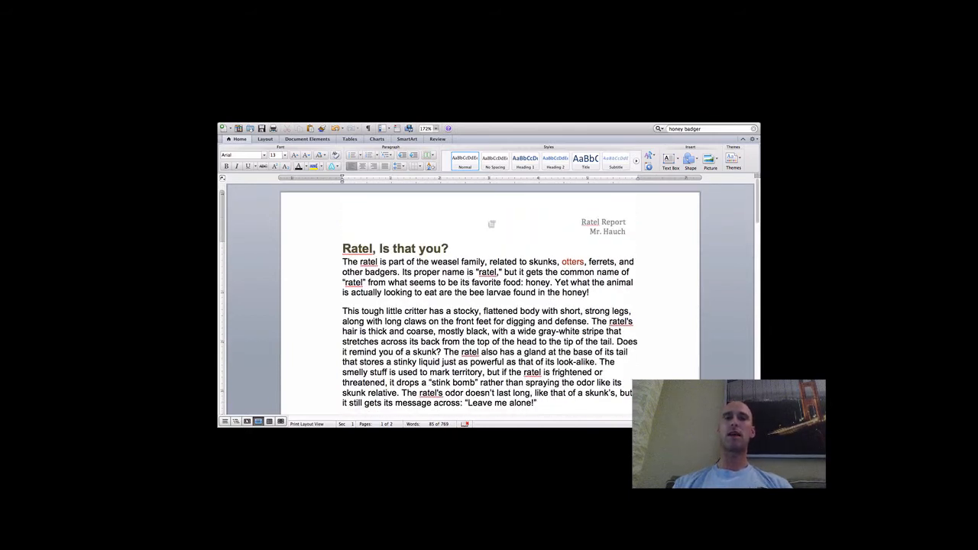
pyautogui.doubleClick(491, 223)
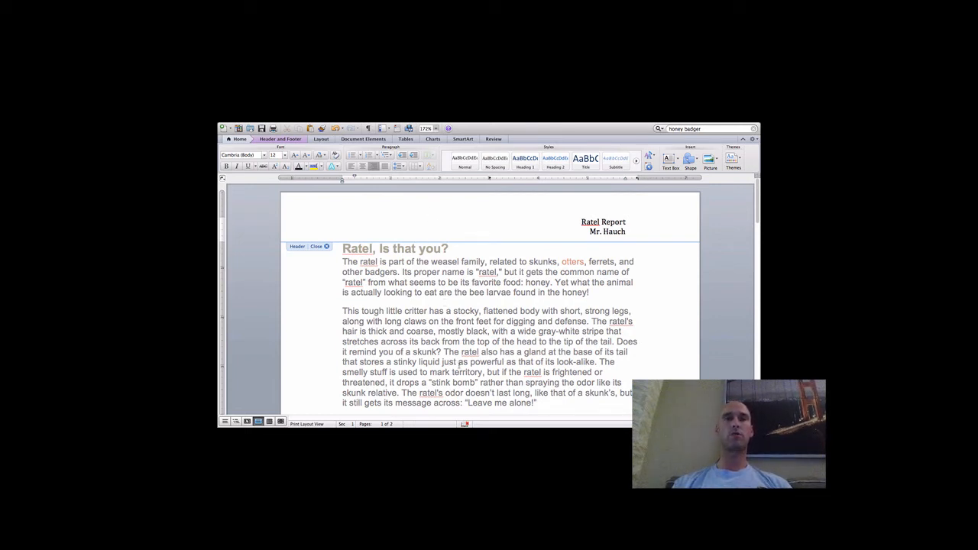
pyautogui.scroll(-10, 461, 372)
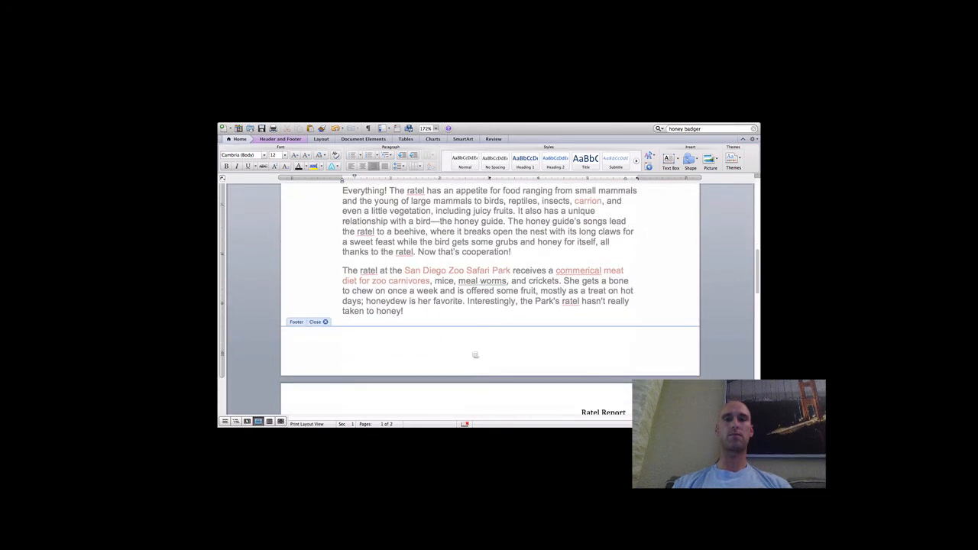
pyautogui.click(479, 346)
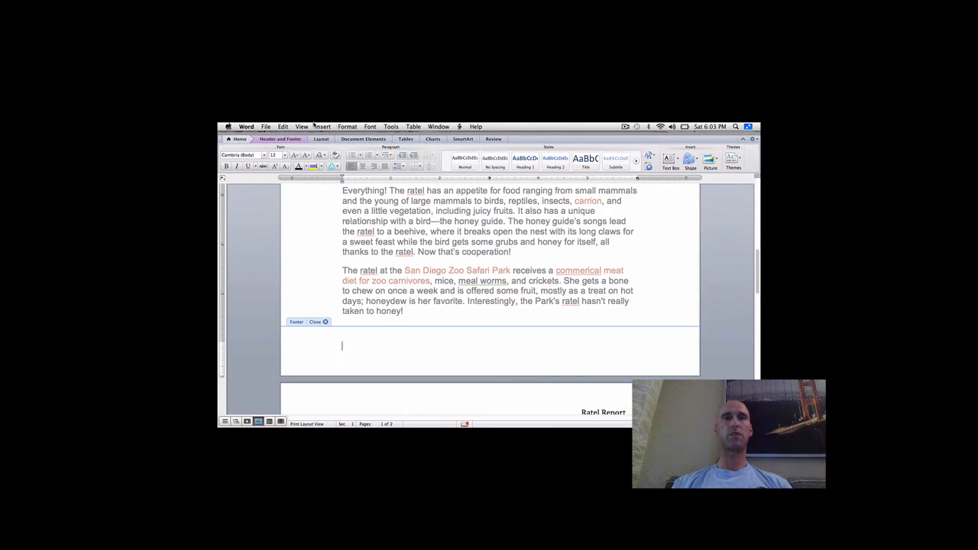
pyautogui.click(302, 127)
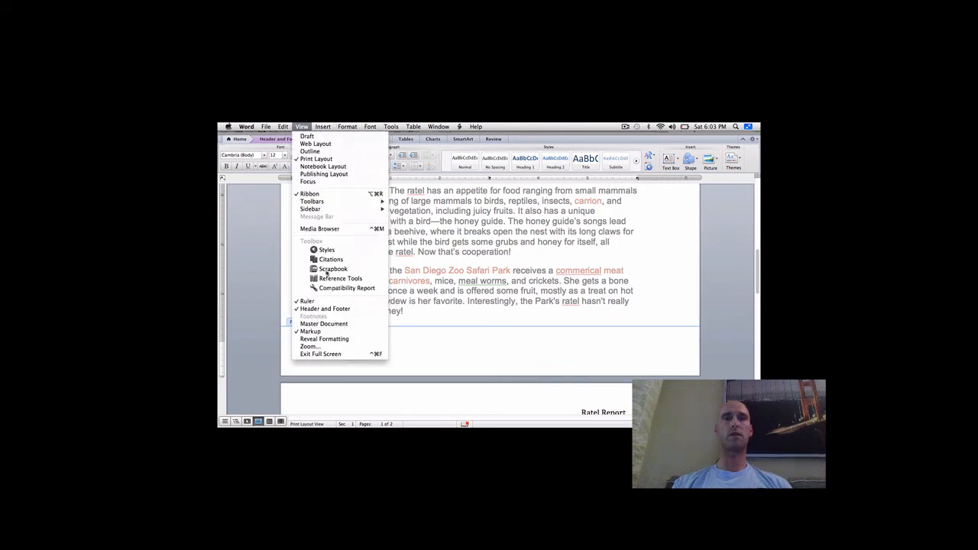
pyautogui.click(333, 309)
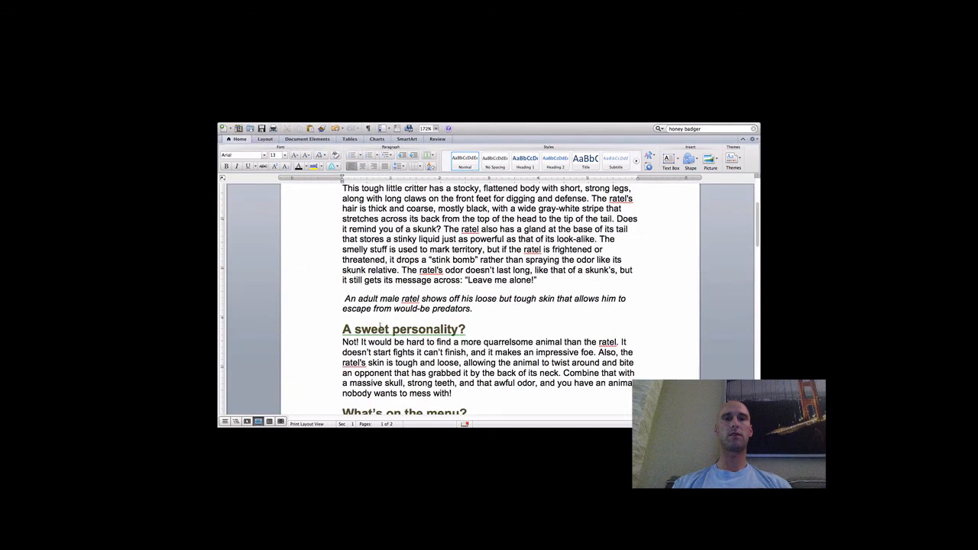
pyautogui.scroll(-15, 378, 330)
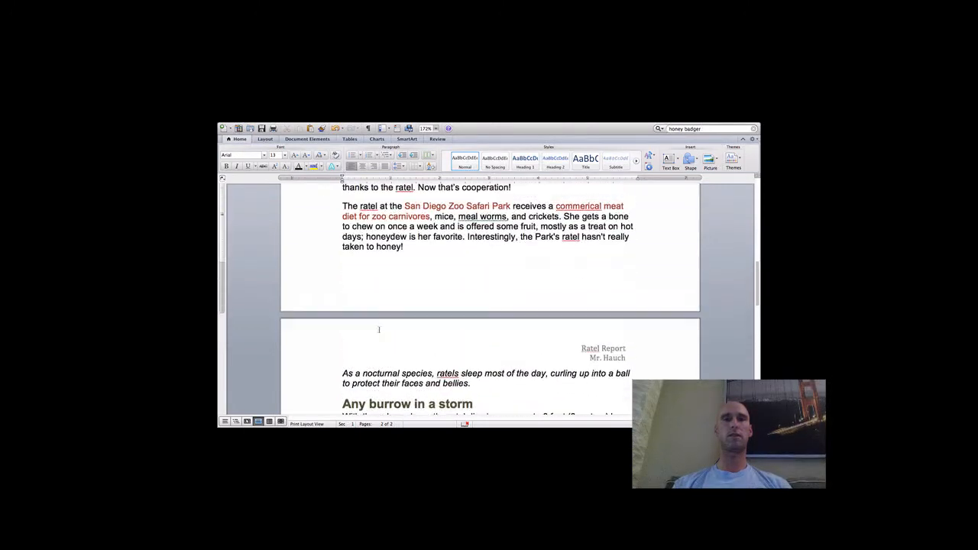
# Step: Open the page footer for editing and insert right-aligned page numbers at the bottom of the page, including on the first page
pyautogui.click(302, 126)
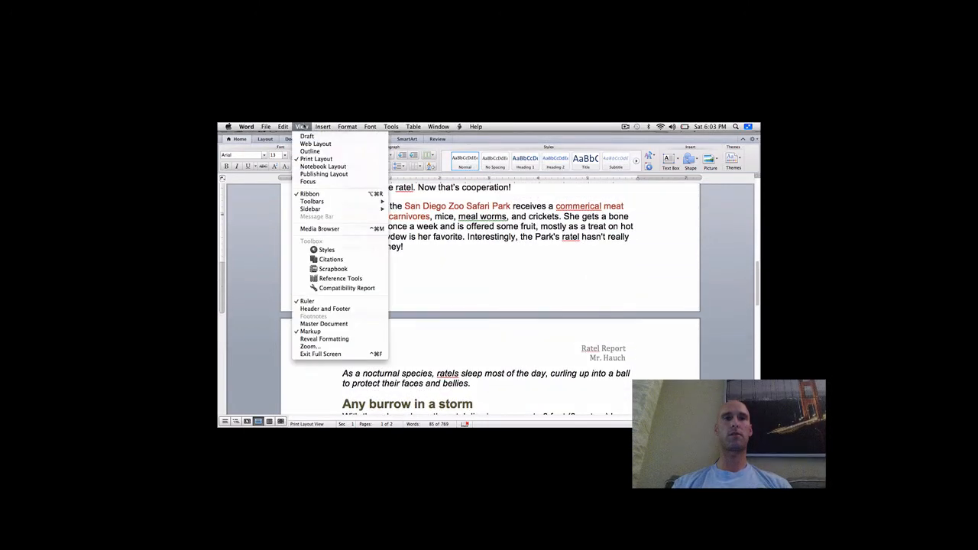
pyautogui.click(324, 309)
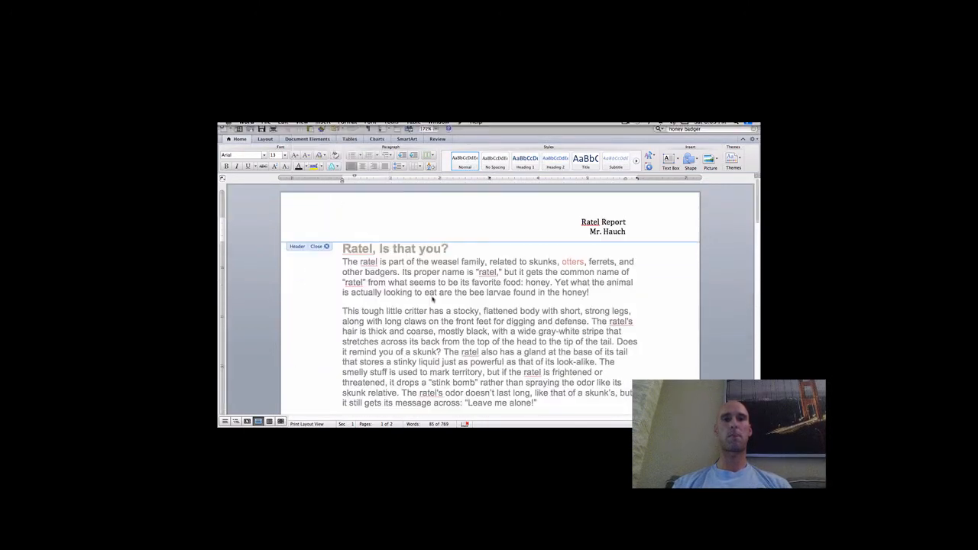
pyautogui.scroll(-10, 433, 296)
pyautogui.click(467, 226)
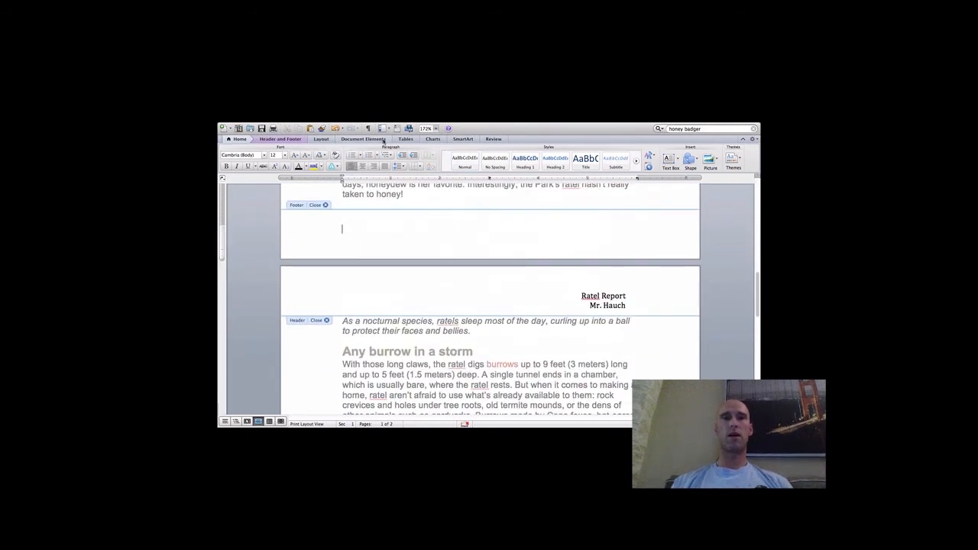
pyautogui.click(383, 140)
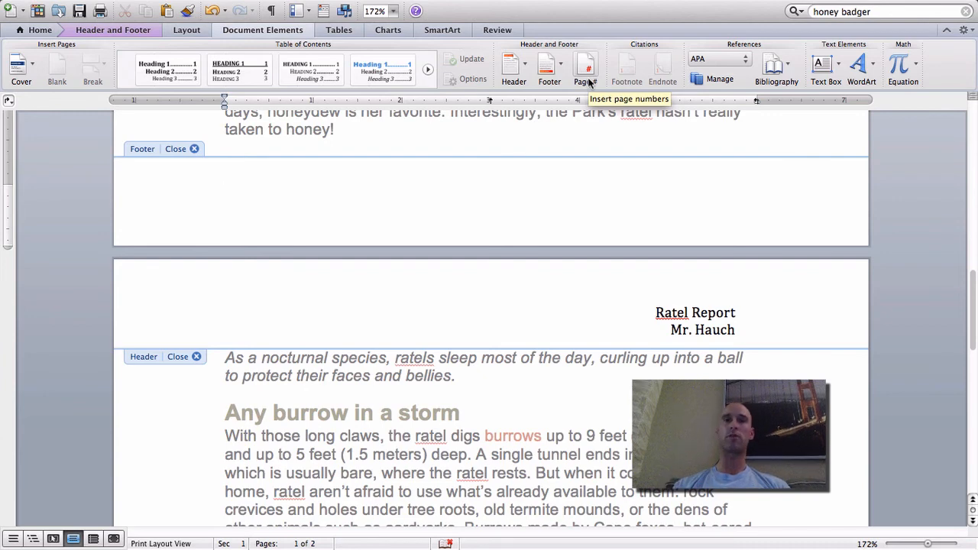
pyautogui.click(586, 73)
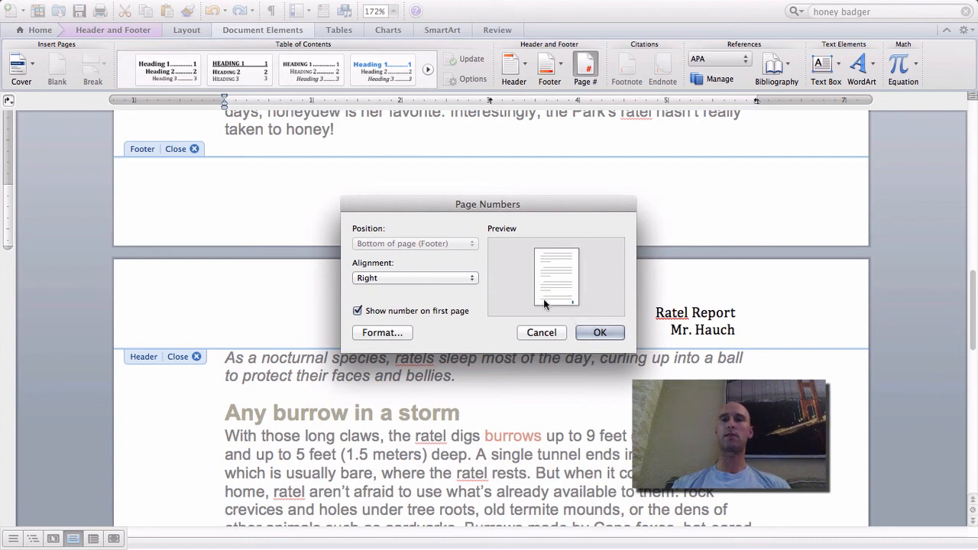
pyautogui.click(600, 333)
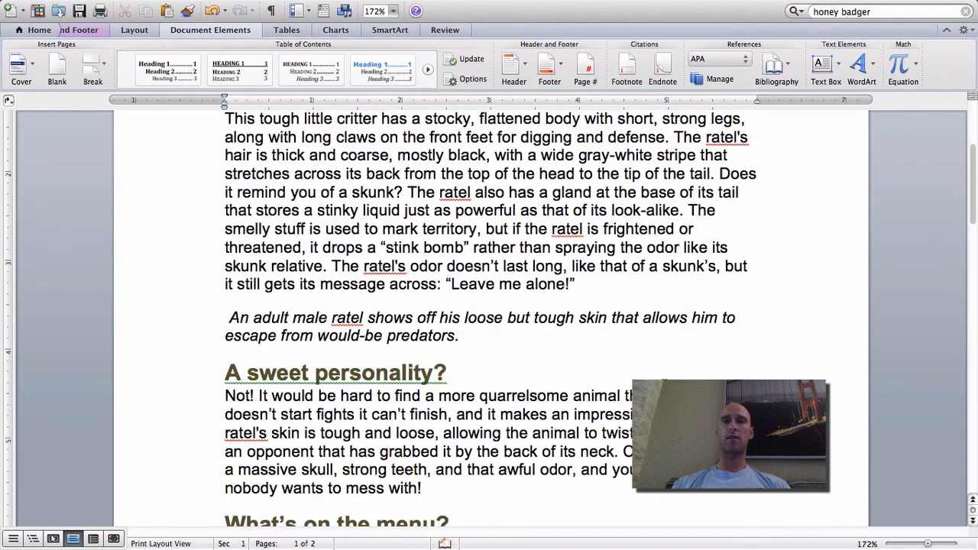
# Step: Check the page numbers in the footers of both pages and return to the start of the document
pyautogui.scroll(-10, 665, 382)
pyautogui.scroll(-15, 664, 381)
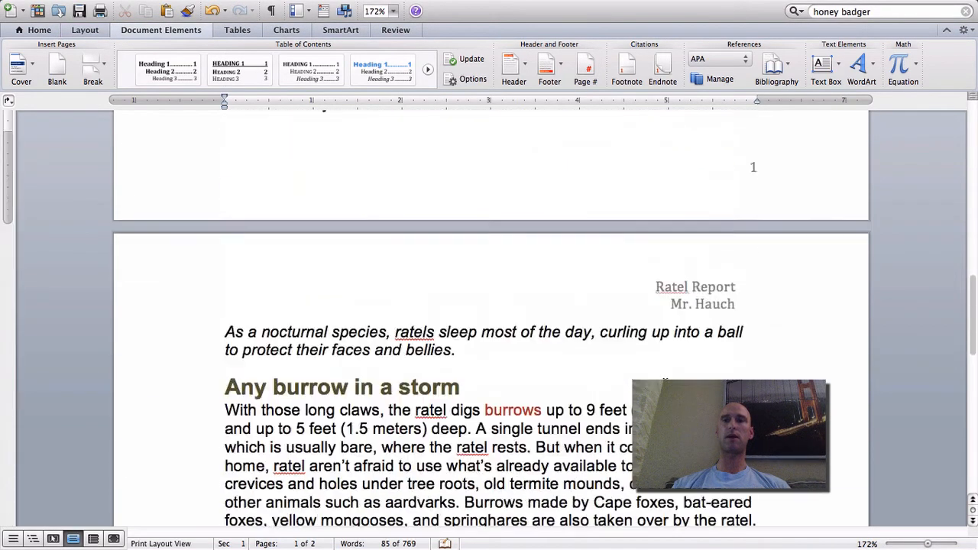
pyautogui.scroll(-5, 665, 381)
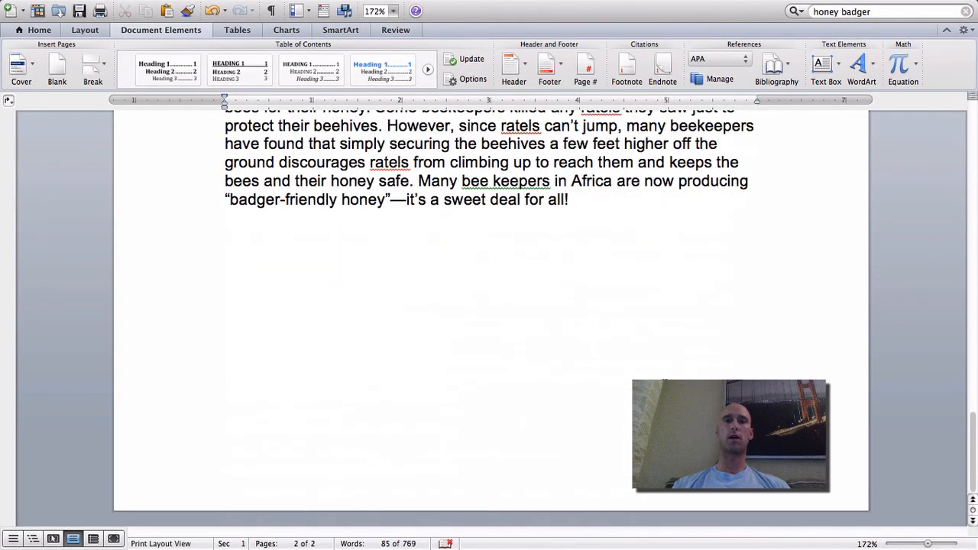
pyautogui.scroll(20, 664, 380)
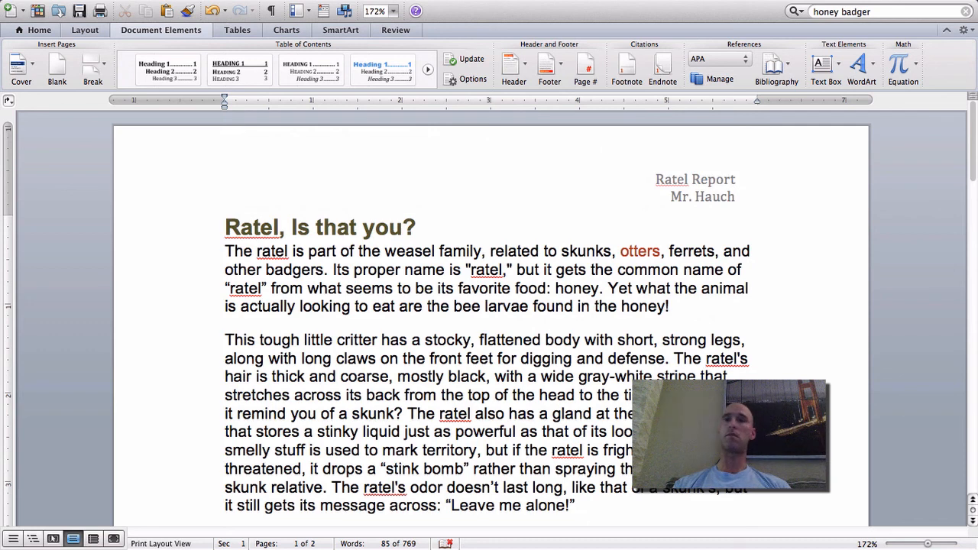
pyautogui.click(735, 8)
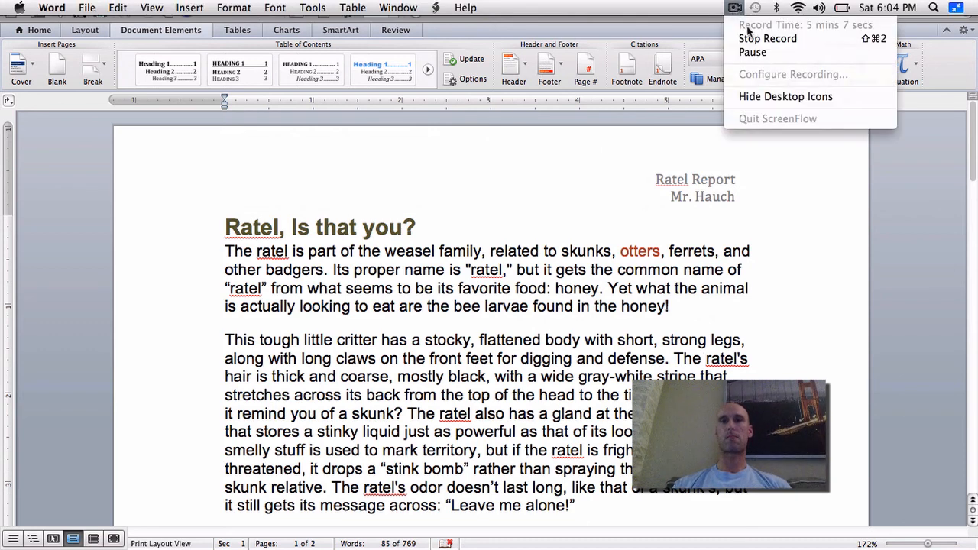